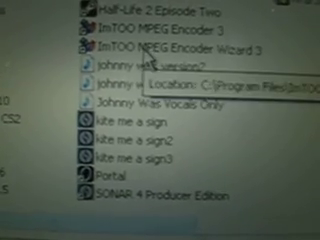
Select 'Johnny Was Vocals Only' in the import file dialog
click(140, 93)
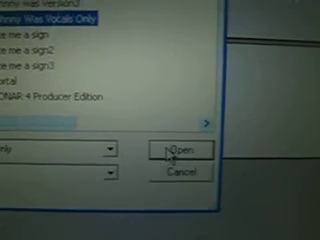